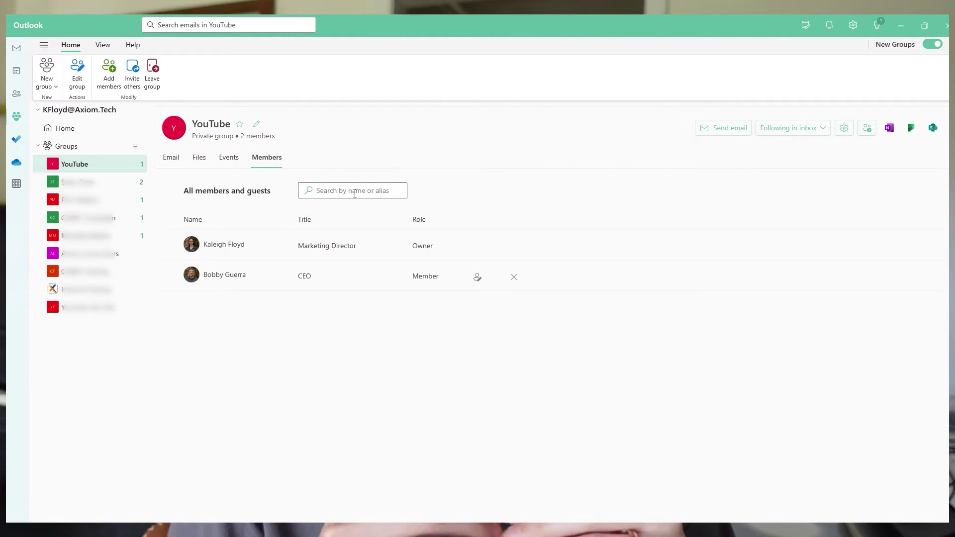
Browse the YouTube group's Email and Files tabs, start a draft, then show the Events calendar.
click(239, 124)
click(207, 158)
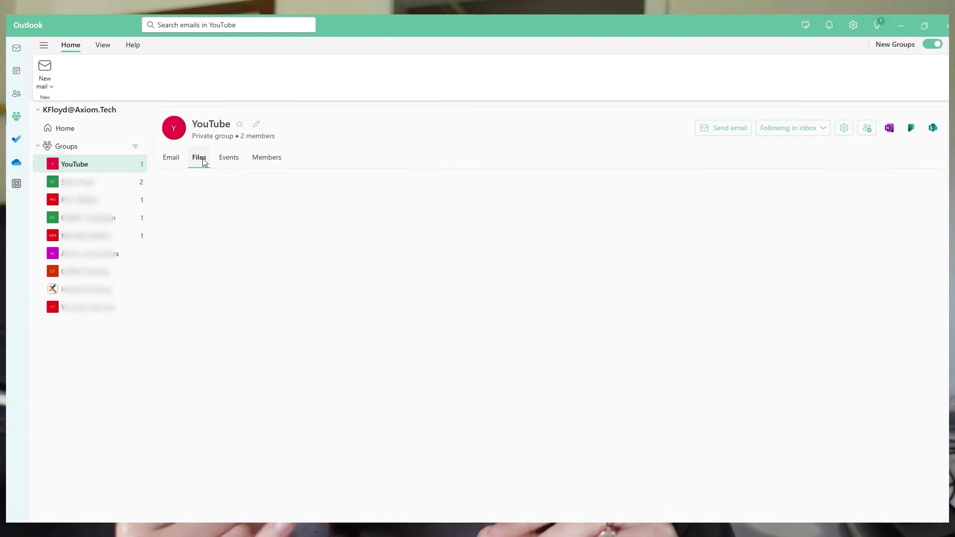
click(177, 169)
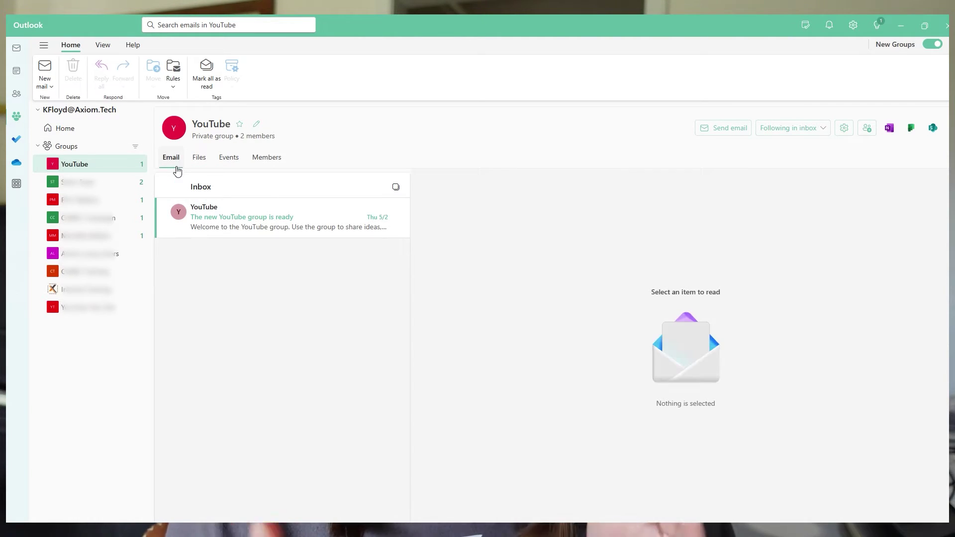
click(711, 129)
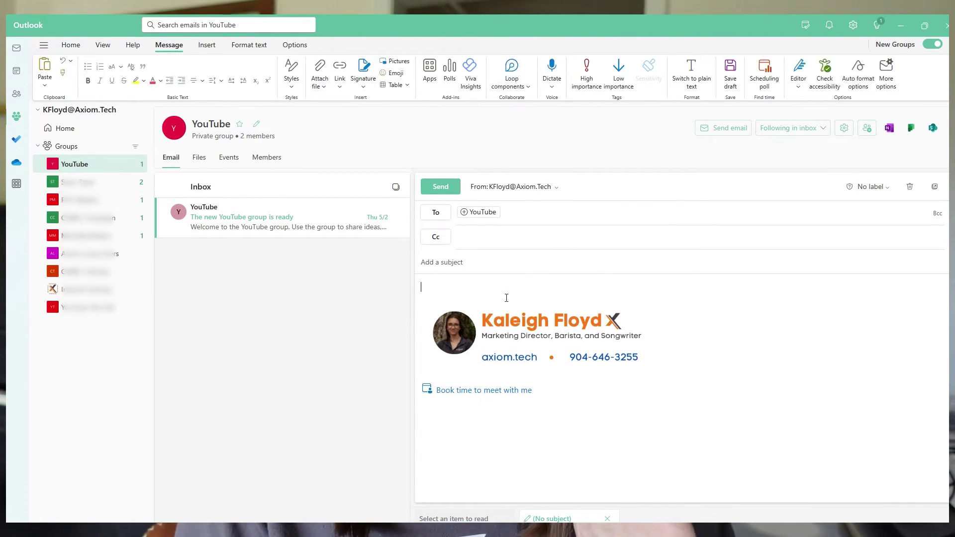
click(472, 264)
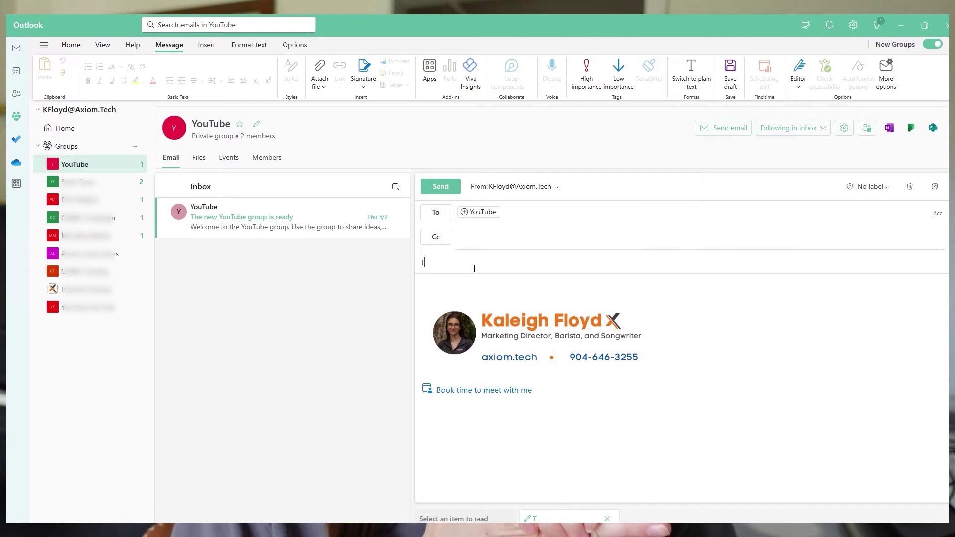
click(220, 155)
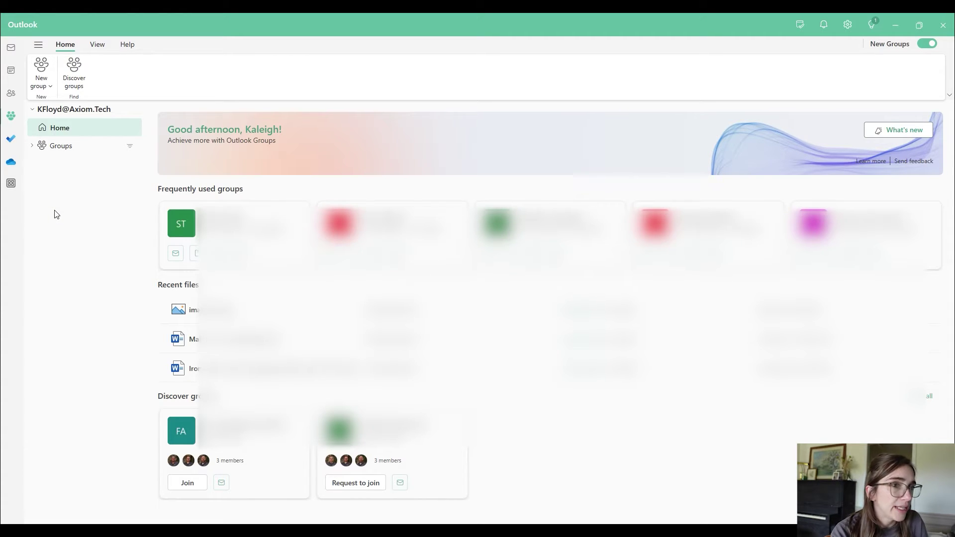
Start a new group from the New menu and name it YouTube.
click(48, 88)
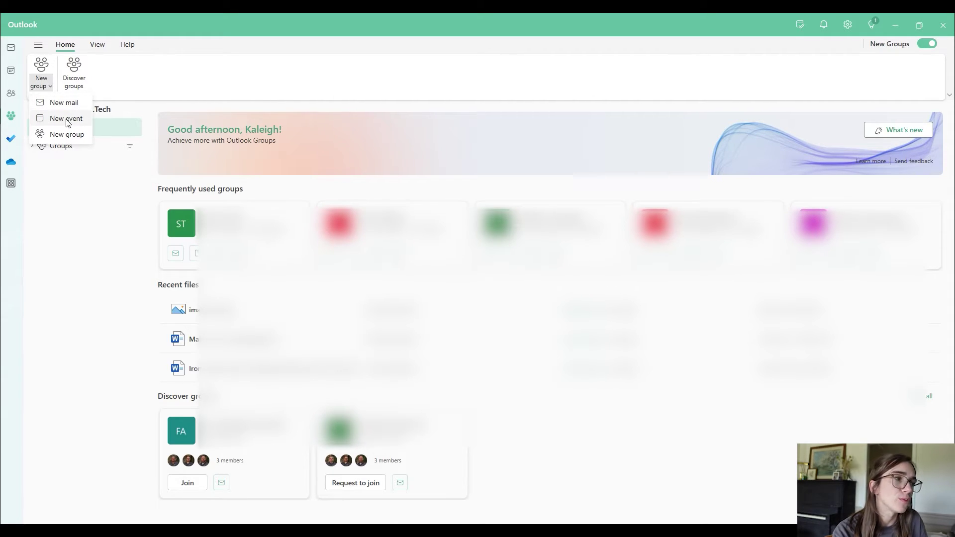
click(66, 134)
text(YouTube)
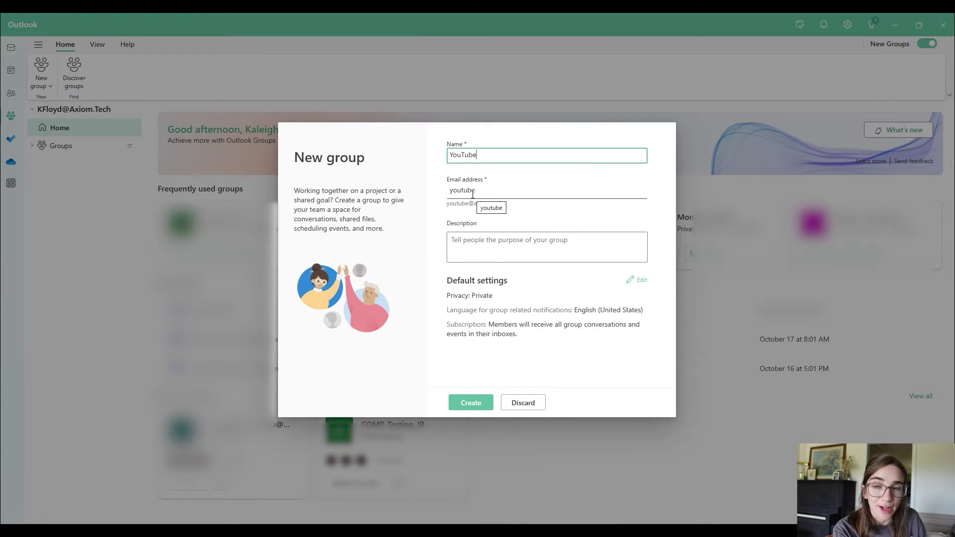
Keep the YouTube group's privacy set to Private in default settings and create the group.
click(474, 256)
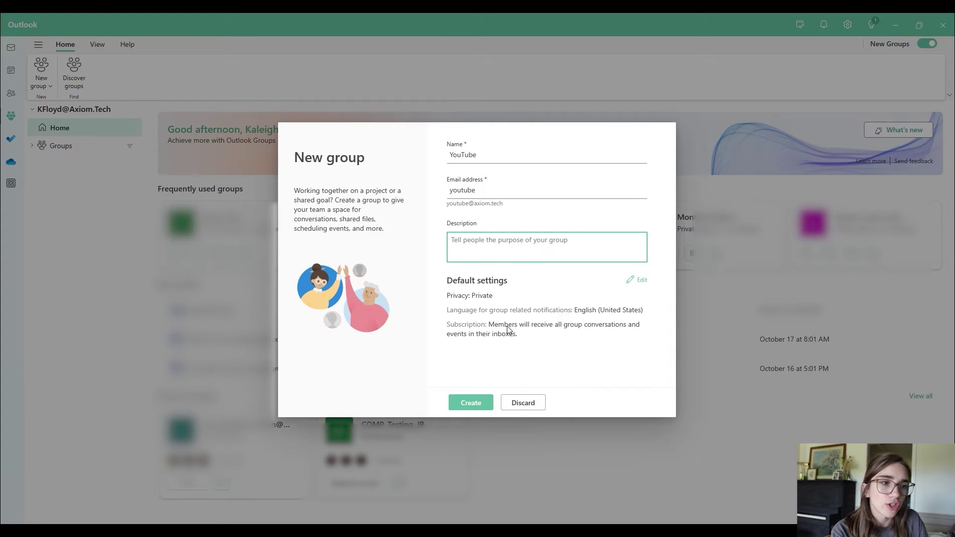
click(645, 282)
click(623, 311)
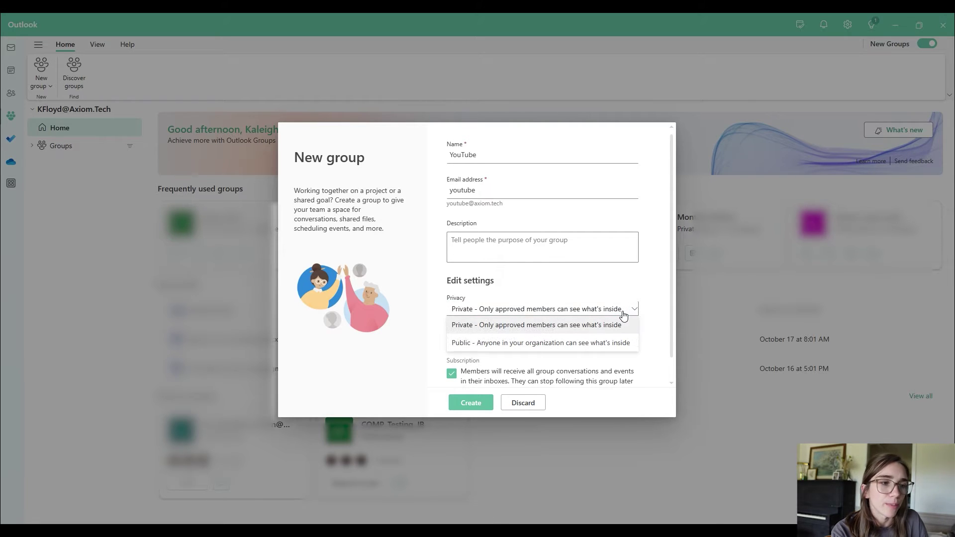
click(604, 330)
scroll(614, 346, down, 1)
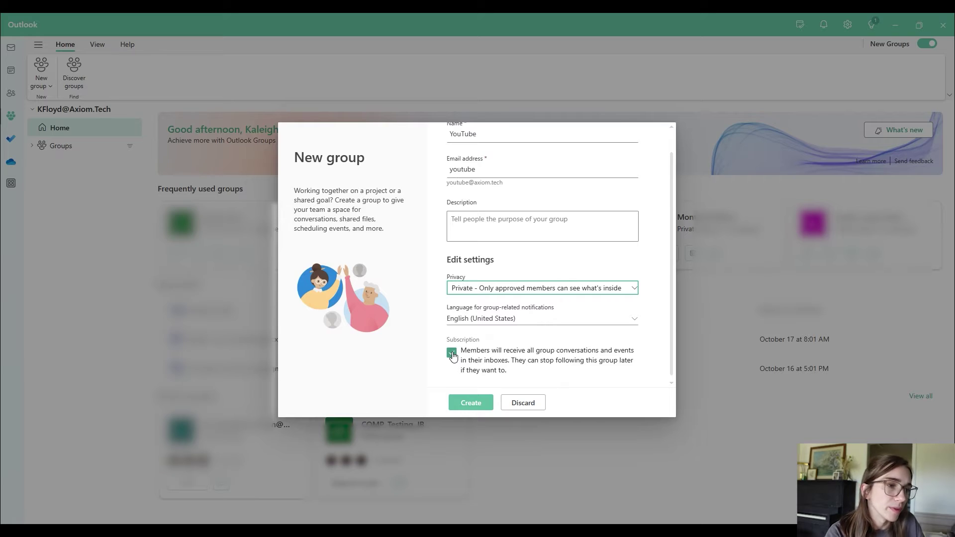
click(455, 400)
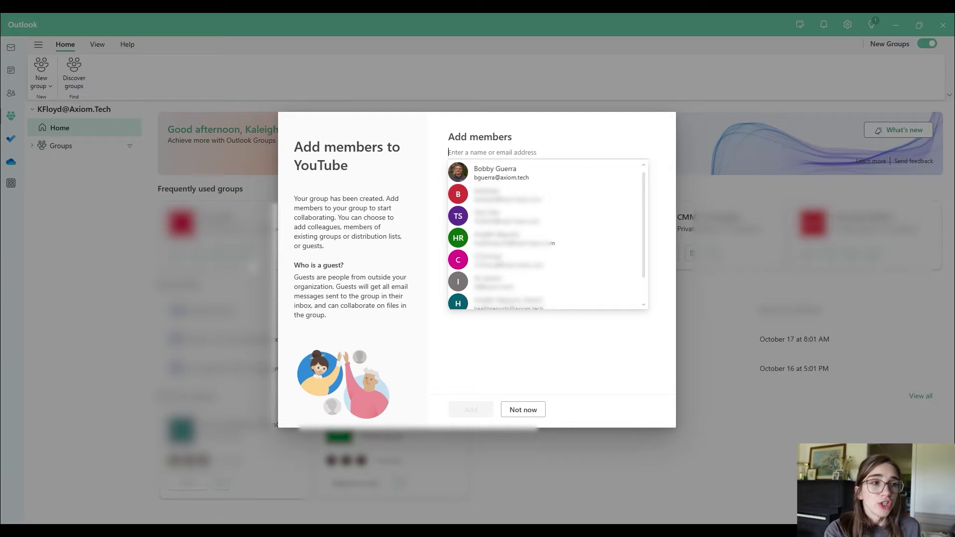
Add one colleague to the YouTube group with the Member role.
click(474, 181)
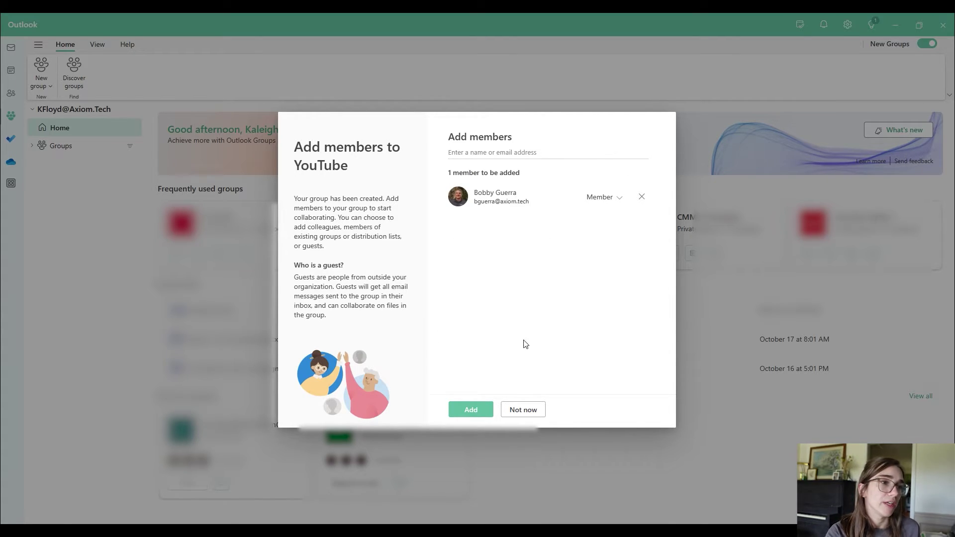
click(614, 198)
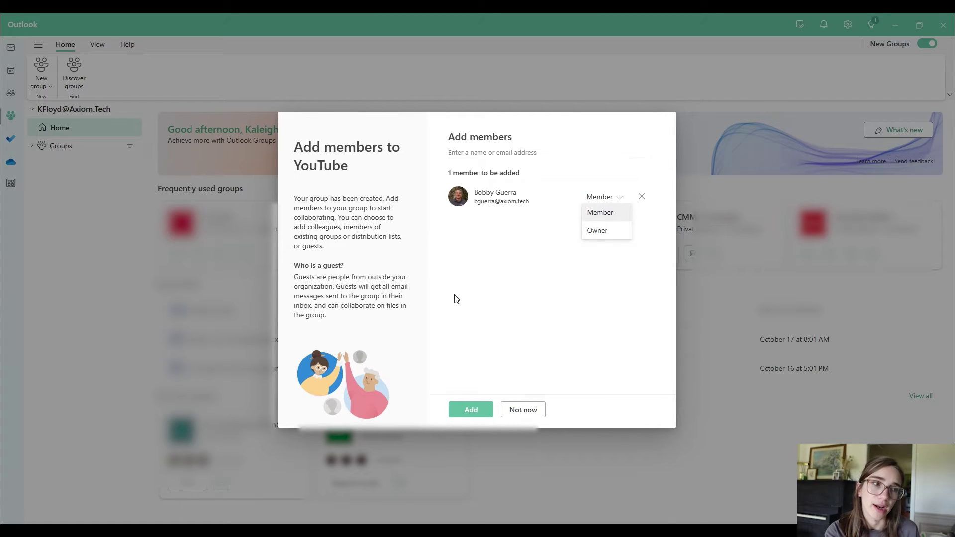
key(Escape)
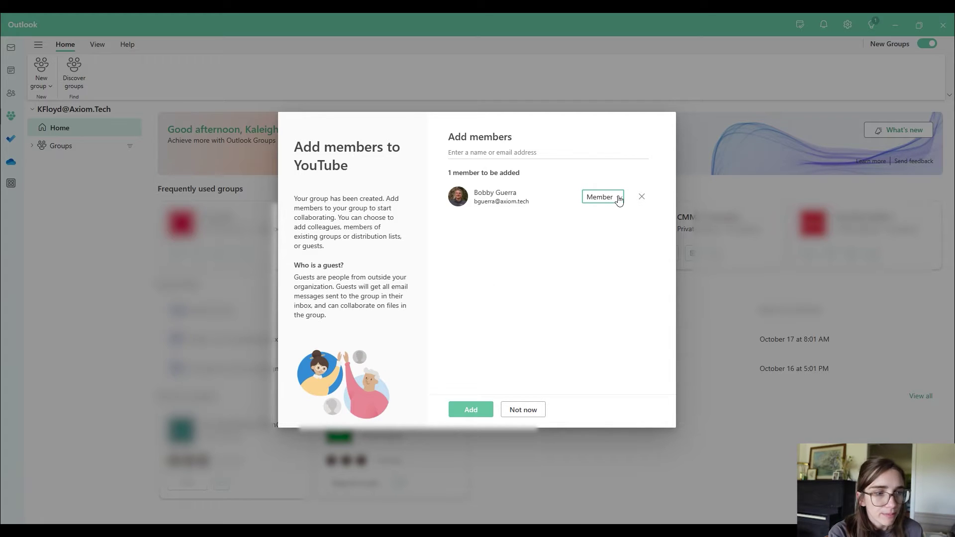
click(490, 416)
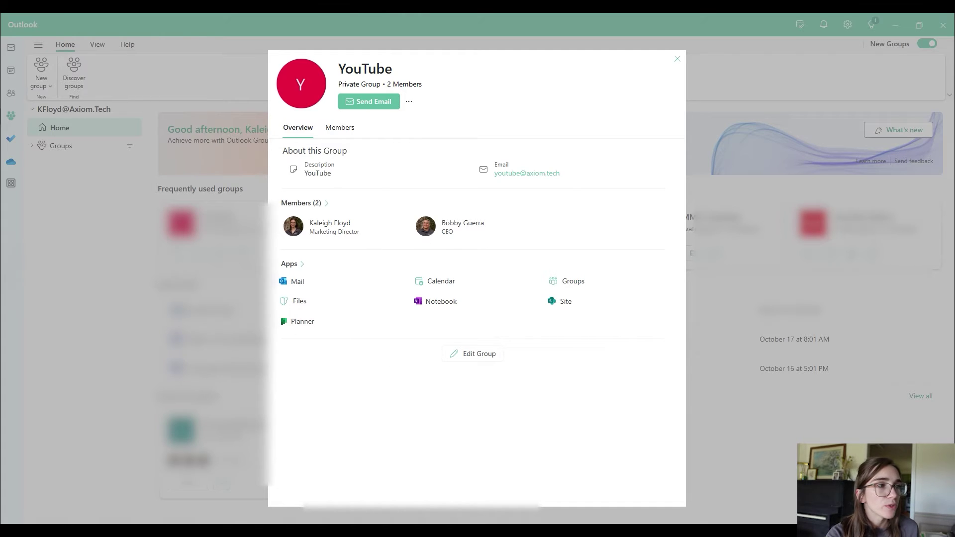
click(30, 143)
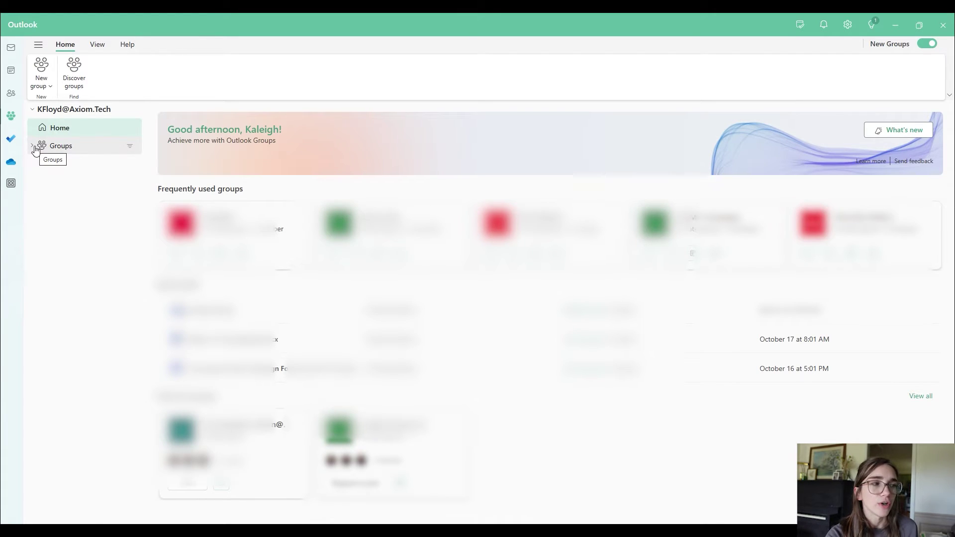
click(35, 149)
click(74, 168)
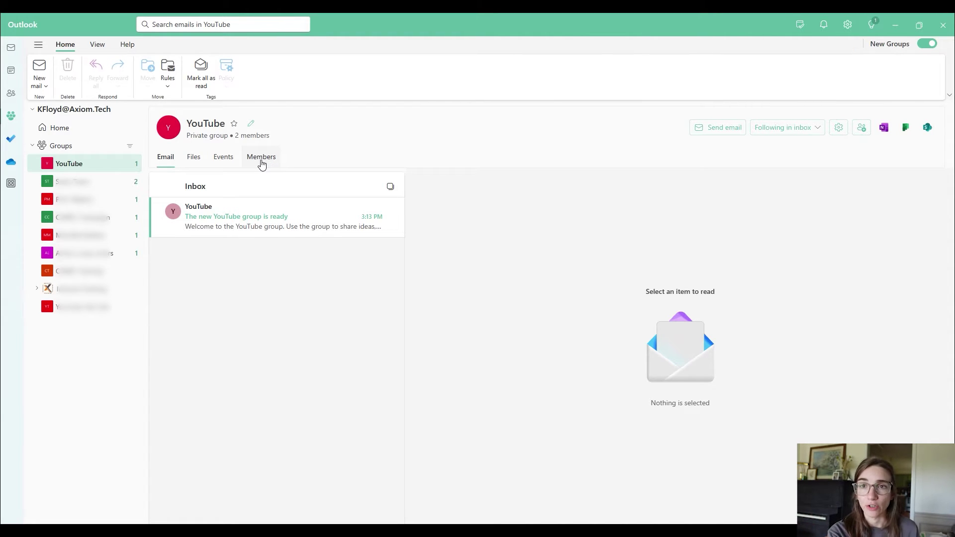
click(198, 165)
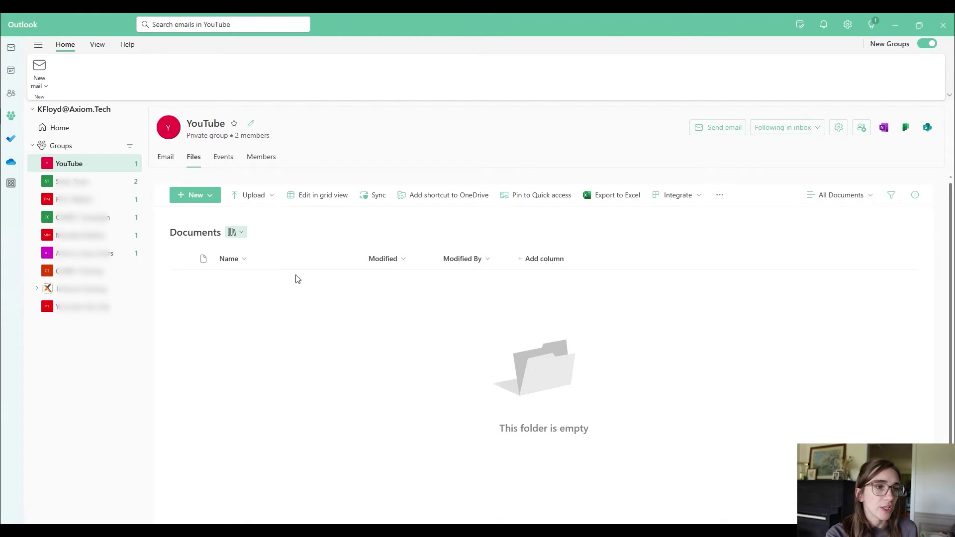
Switch from the empty Files view to the YouTube group's Events calendar.
click(235, 159)
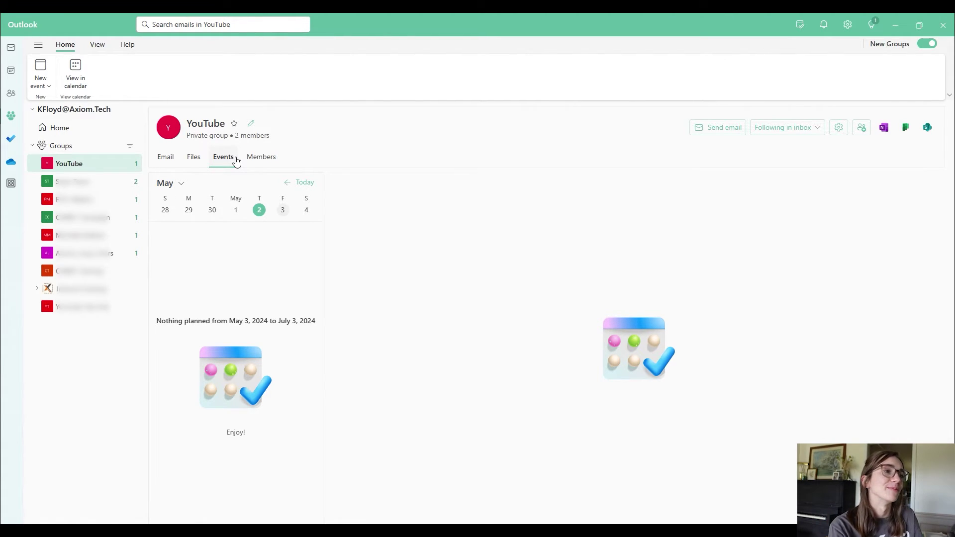
Show the YouTube group's Members list.
click(259, 158)
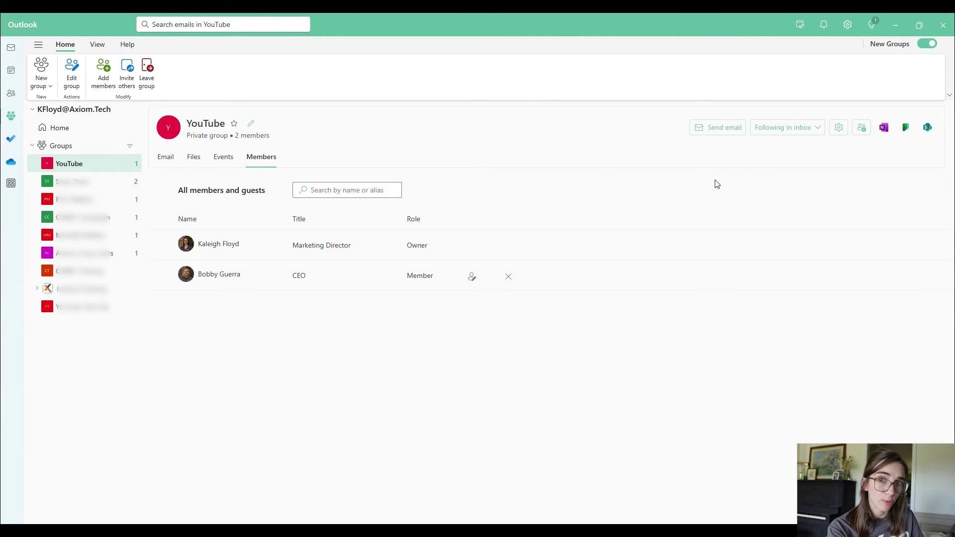
Open a new message to the YouTube group, focus the empty subject, then close it unsent.
click(731, 137)
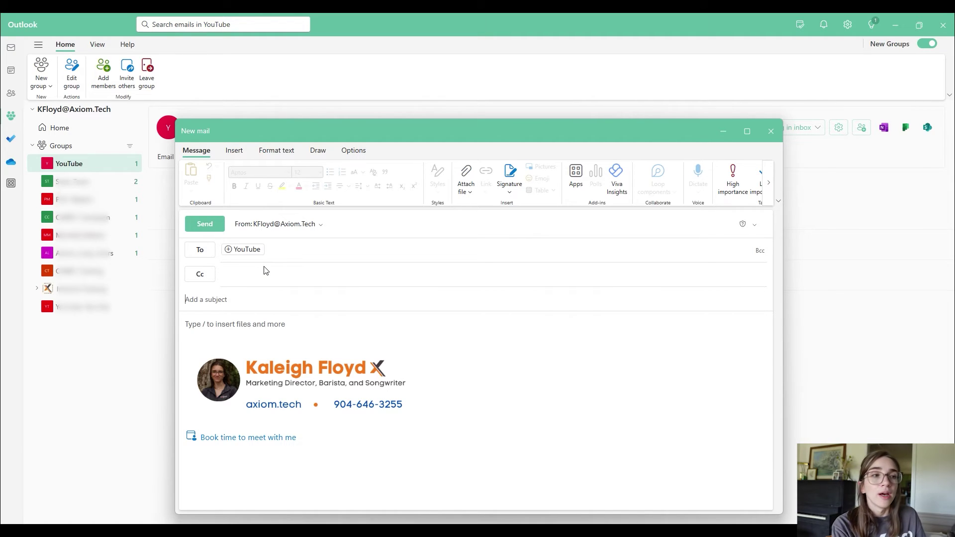
click(509, 305)
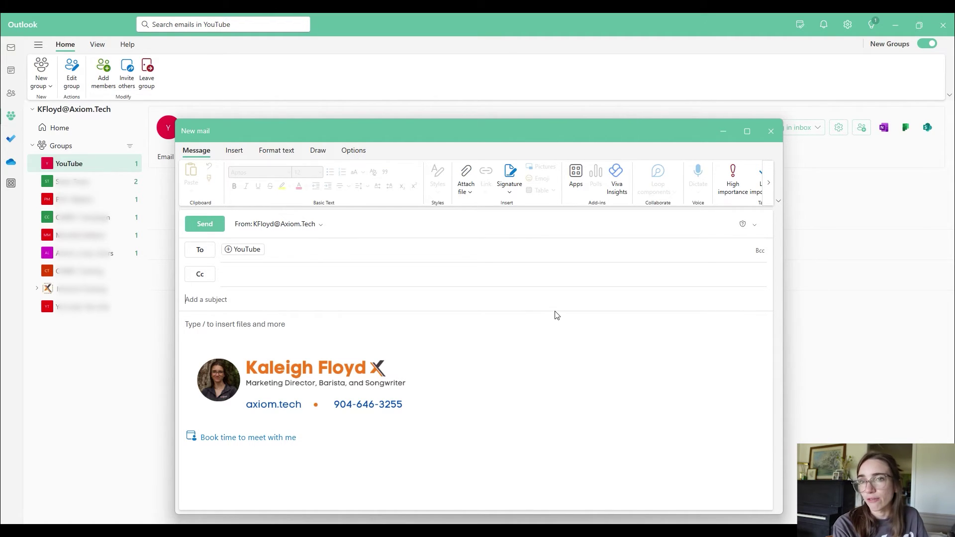
click(812, 238)
Check the Following in inbox choice, leaving Receive all email and events in force.
click(818, 129)
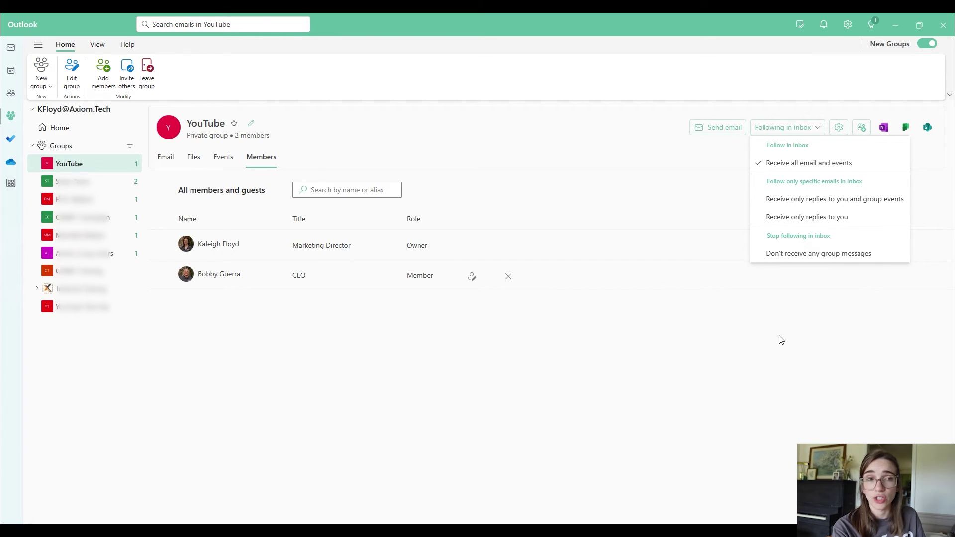
click(769, 345)
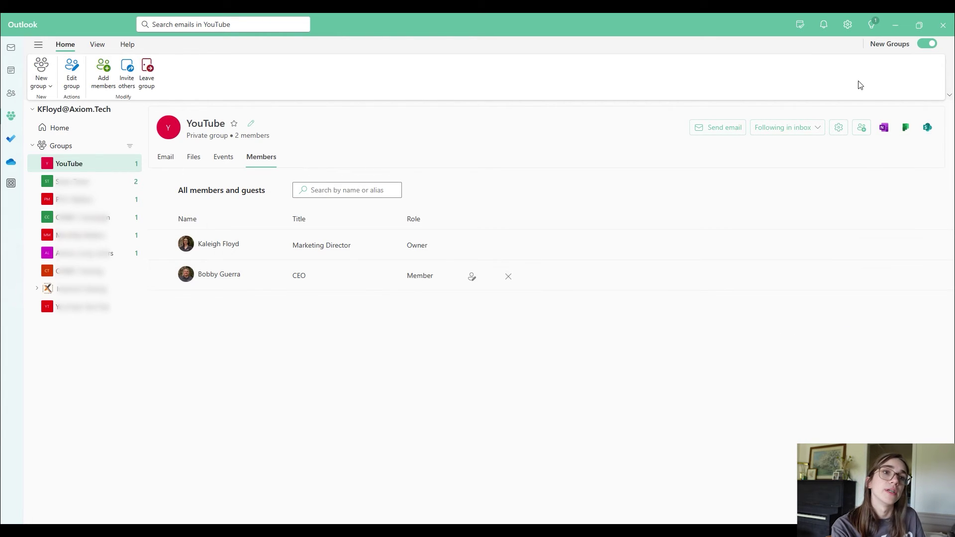
click(839, 128)
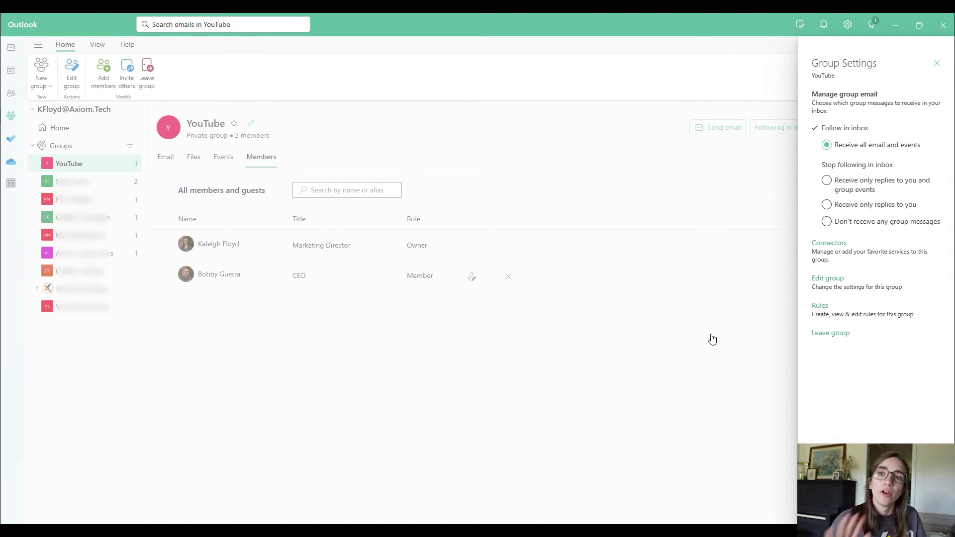
click(763, 114)
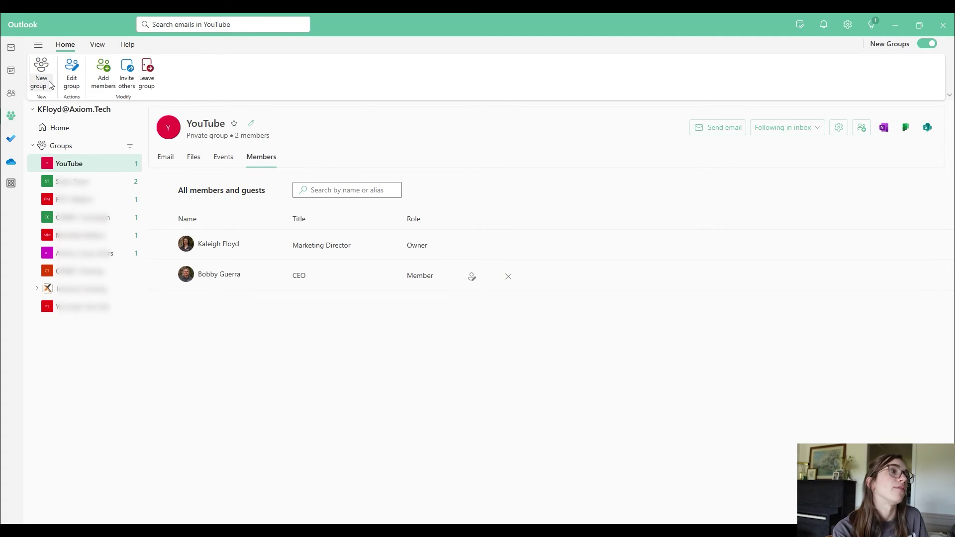
click(81, 84)
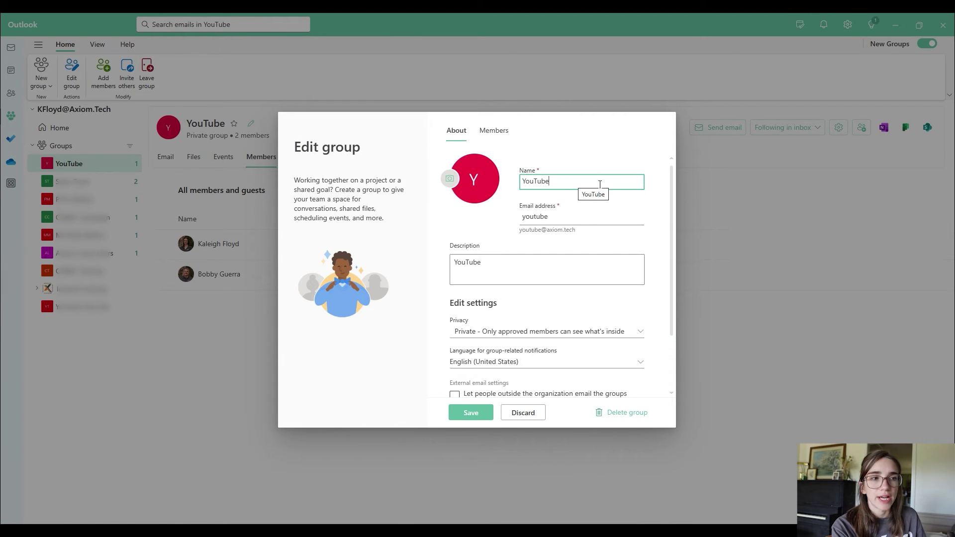
scroll(562, 279, down, 2)
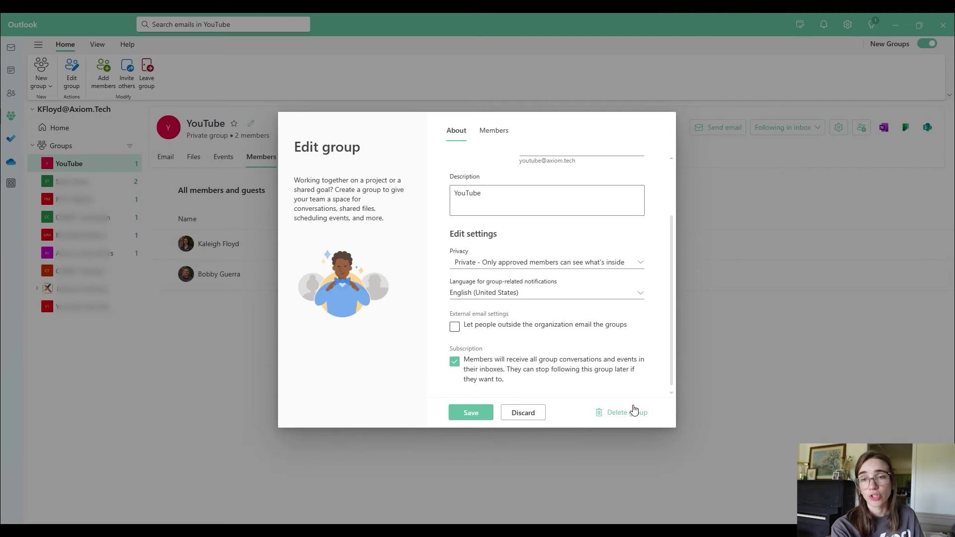
click(534, 422)
click(476, 314)
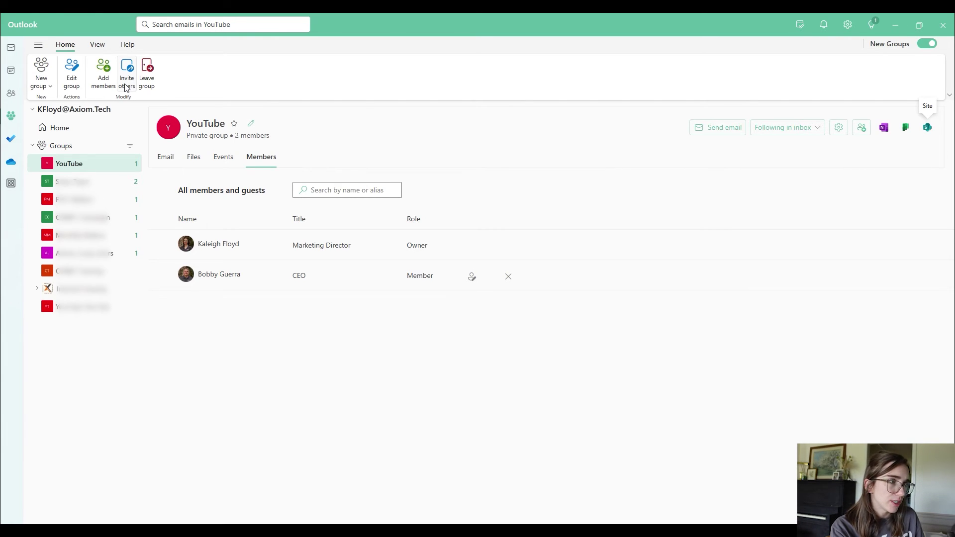
click(126, 87)
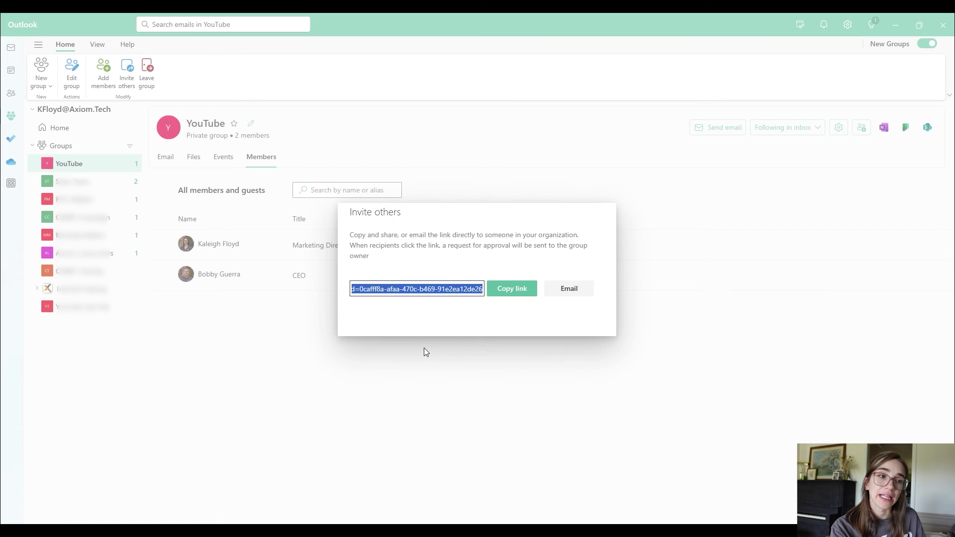
click(570, 291)
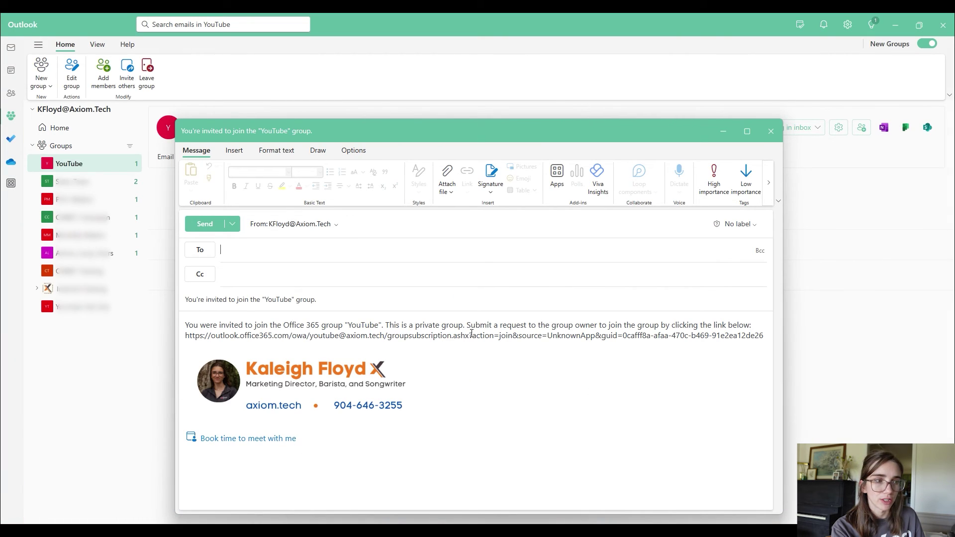
click(771, 131)
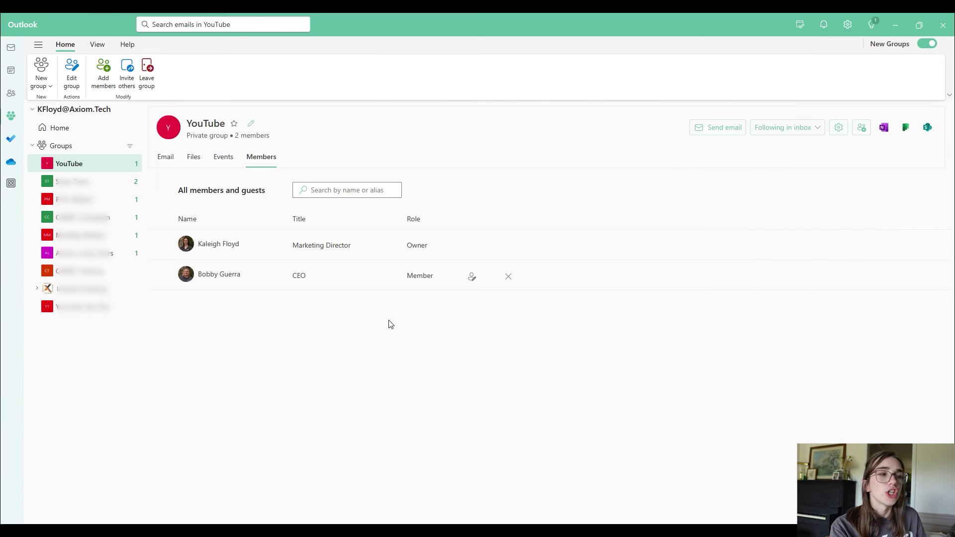